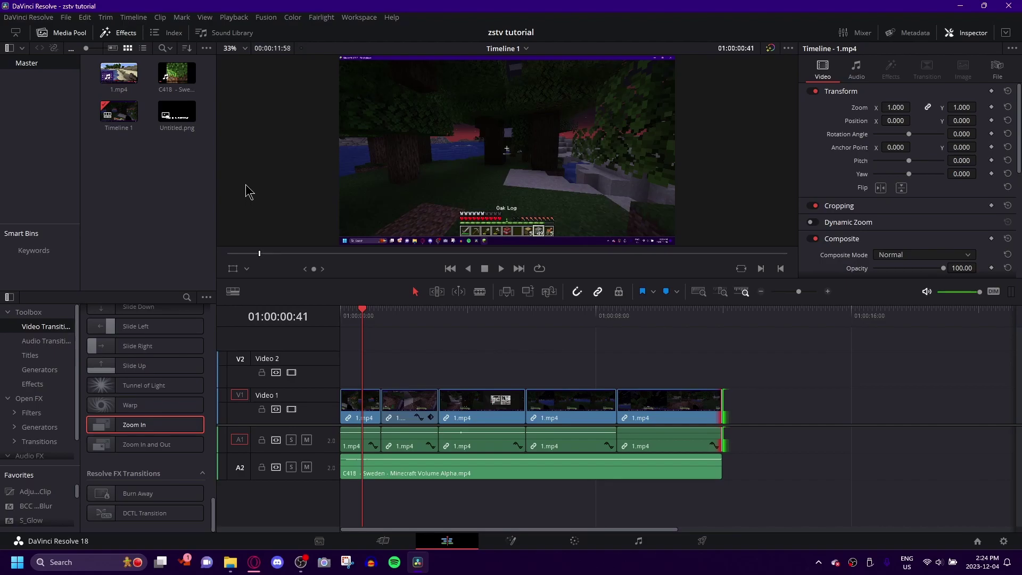
# Play the timeline from the start of the second clip to check how smoothly it runs.
pyautogui.click(398, 318)
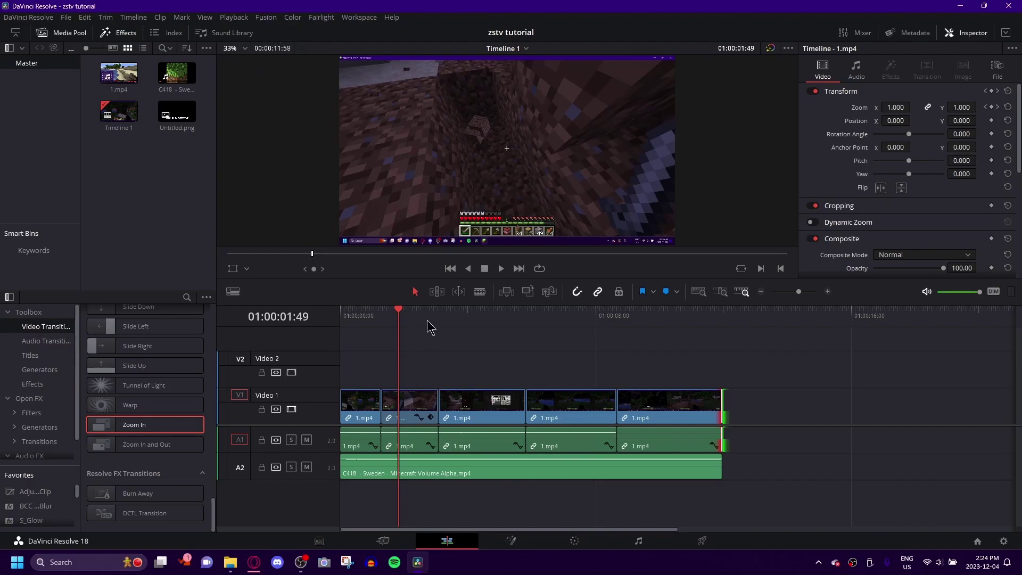
pyautogui.click(380, 317)
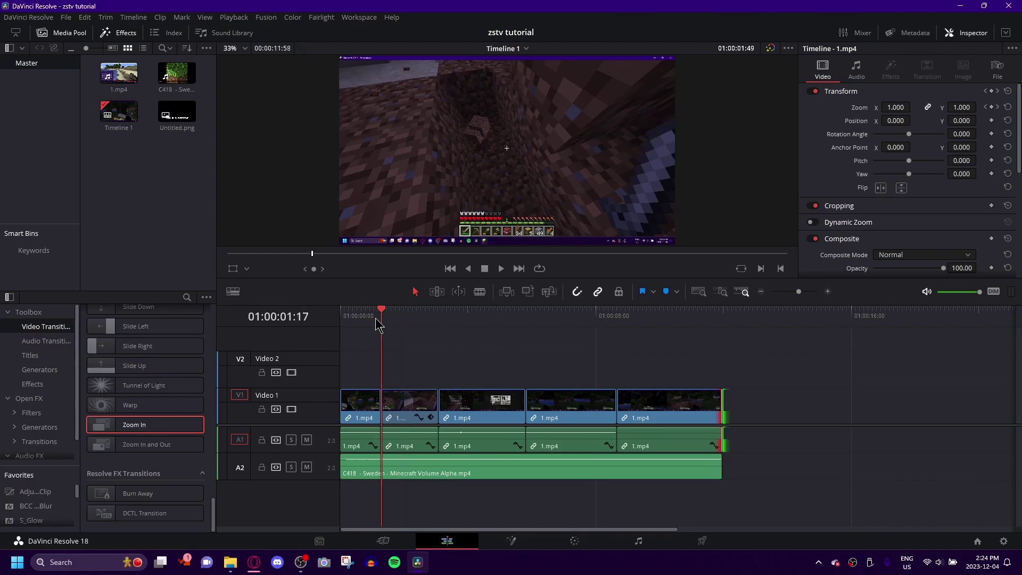
pyautogui.press('space')
pyautogui.press('space')
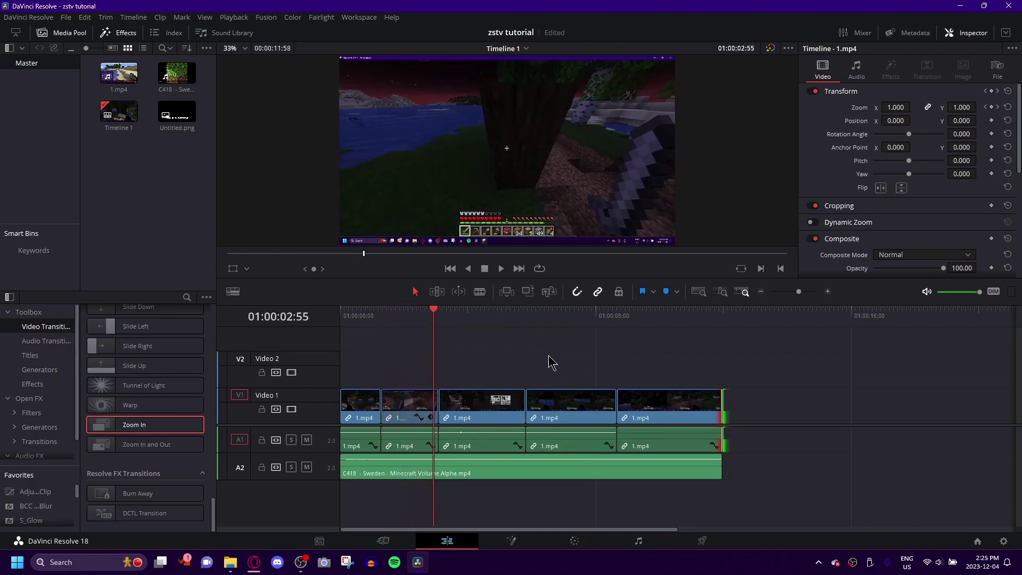
# Set the render cache mode to Smart.
pyautogui.click(458, 423)
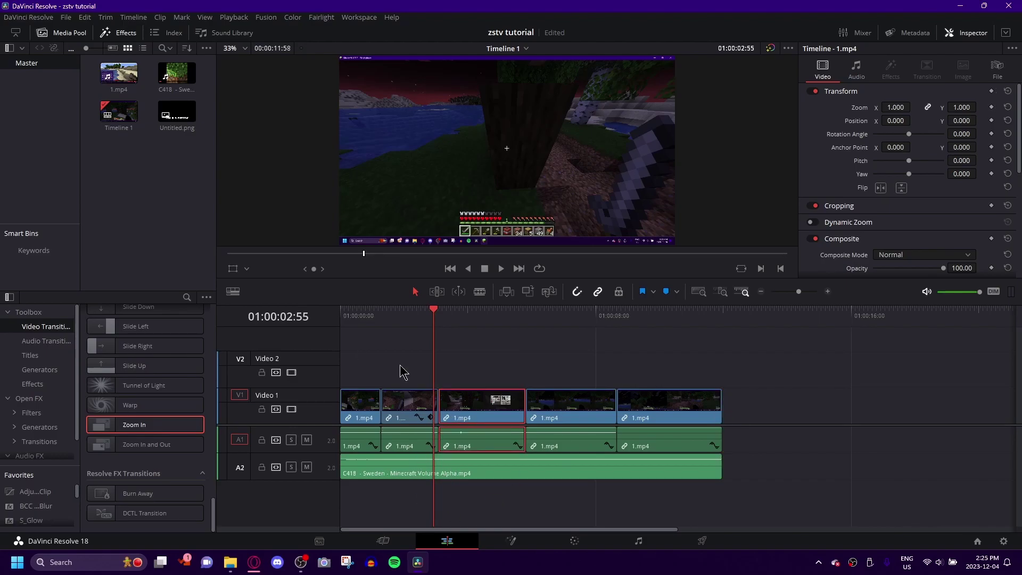
pyautogui.click(234, 17)
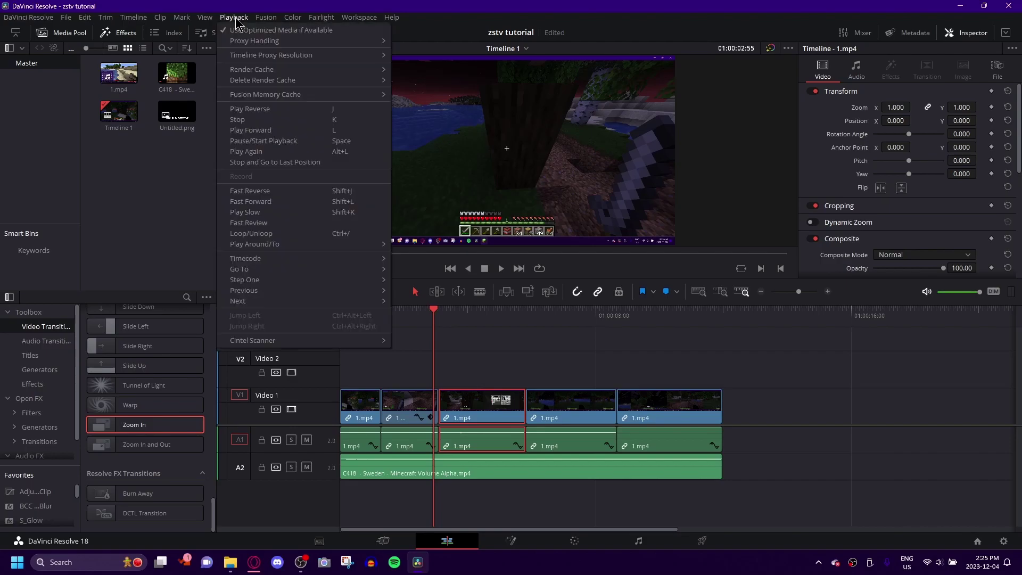
pyautogui.moveTo(316, 73)
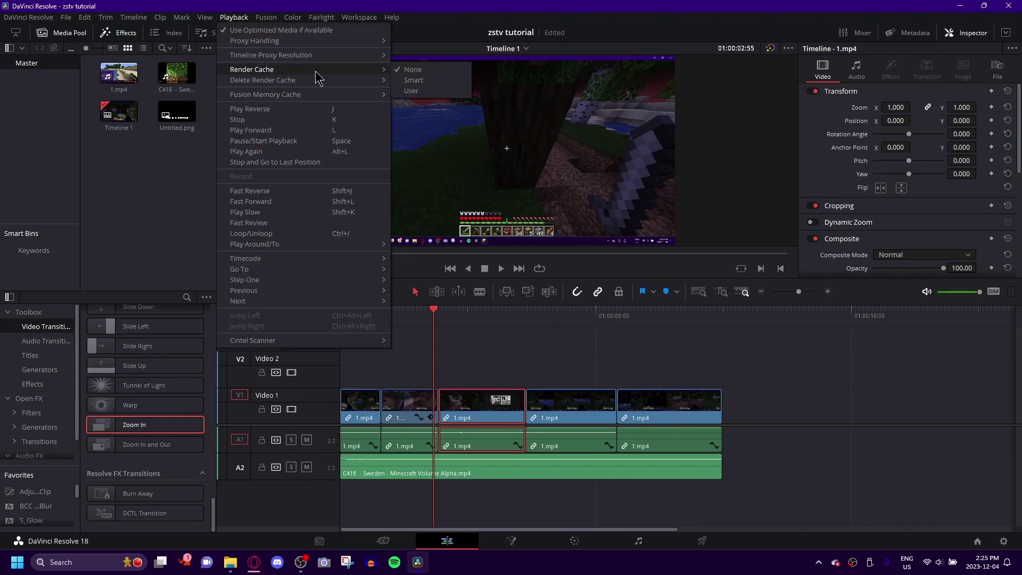
pyautogui.click(435, 85)
# Play the timeline from its very beginning to check playback with the render cache on.
pyautogui.moveTo(434, 310); pyautogui.dragTo(342, 326)
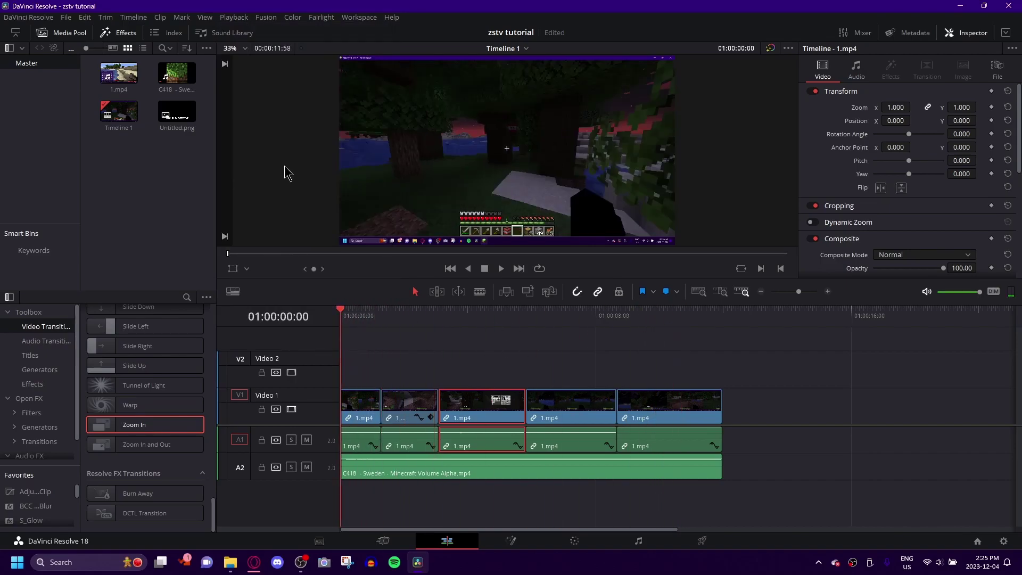
pyautogui.press('space')
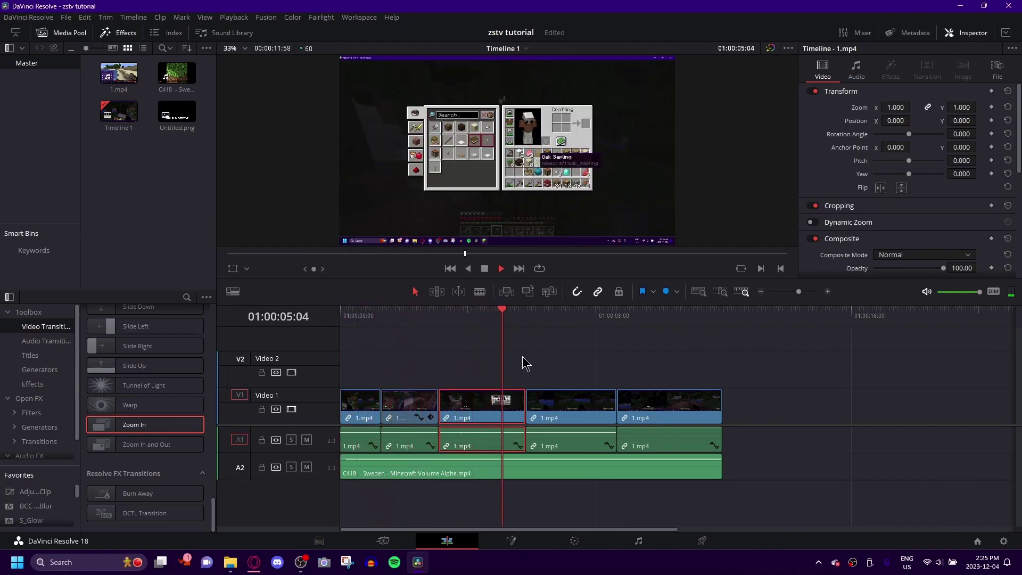
pyautogui.press('space')
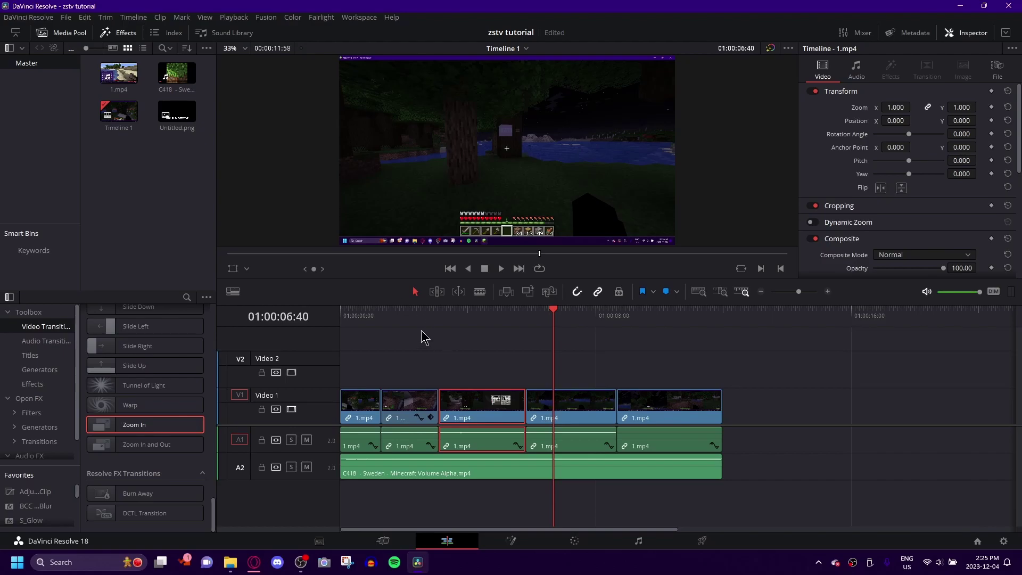
# Try a reduced timeline proxy resolution and return it to Full for comparison.
pyautogui.click(234, 18)
pyautogui.click(561, 349)
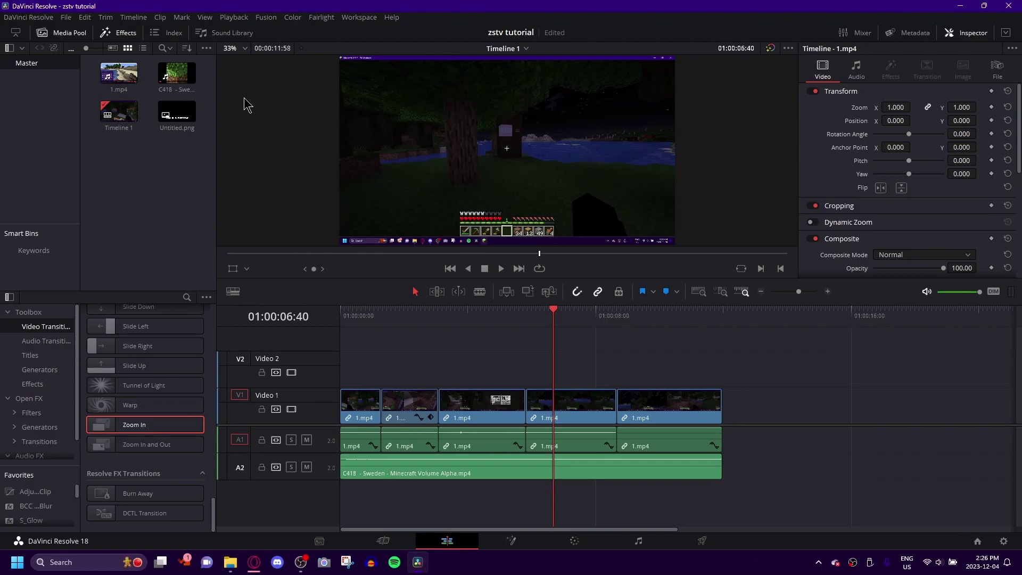
pyautogui.click(234, 17)
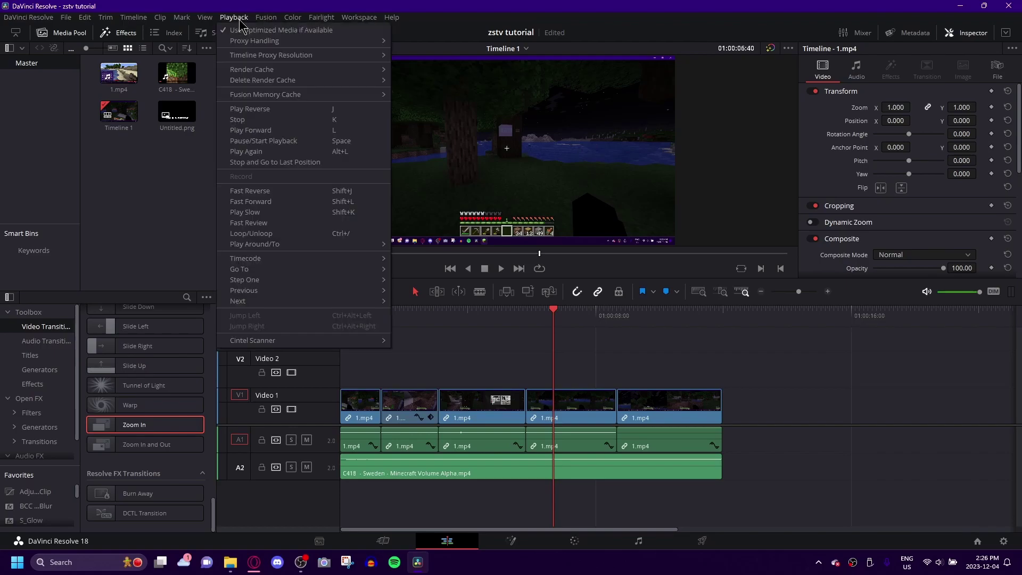
pyautogui.moveTo(250, 58)
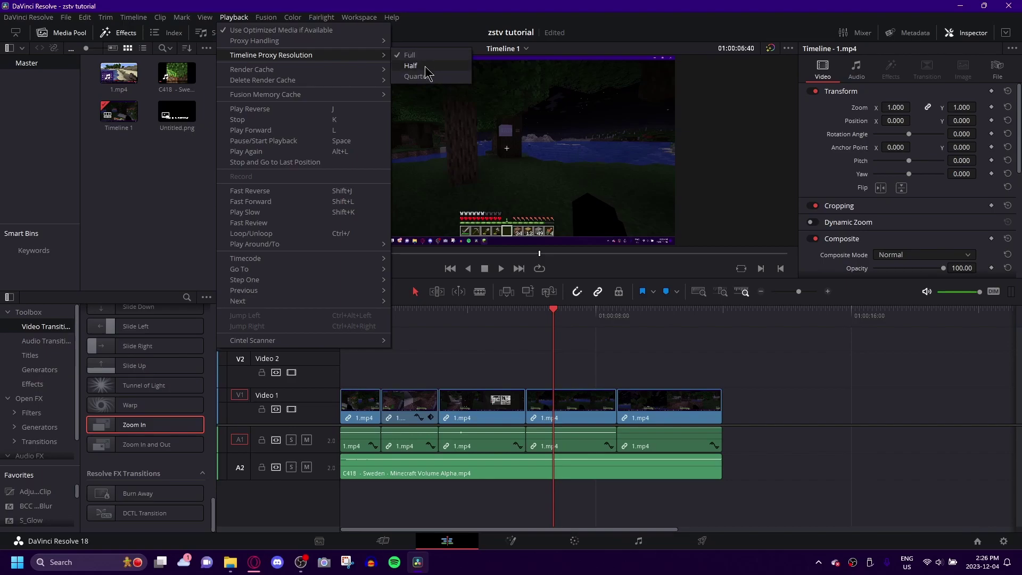
pyautogui.click(438, 85)
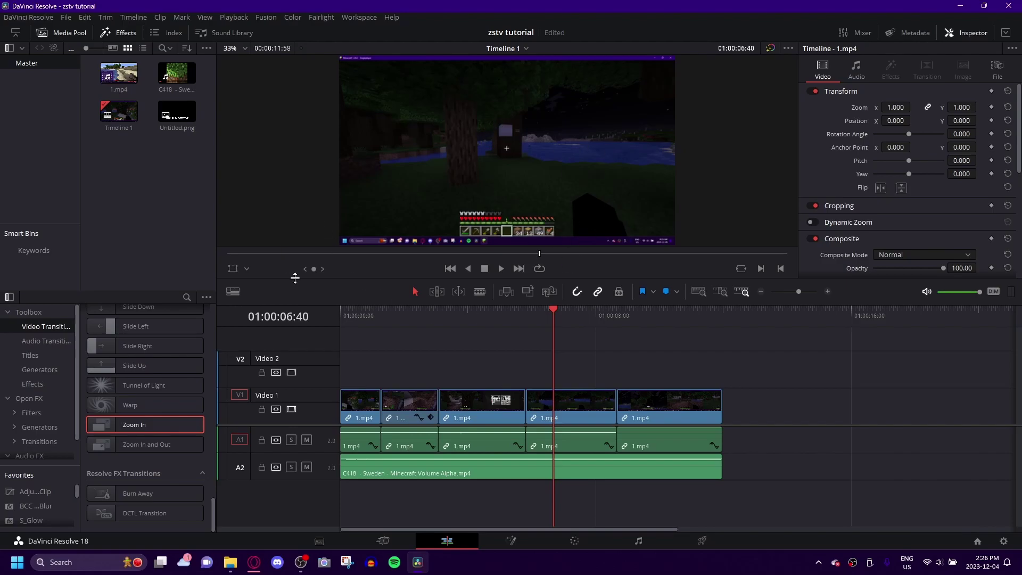
pyautogui.click(236, 18)
pyautogui.moveTo(331, 54)
pyautogui.click(415, 57)
# Set the timeline proxy resolution to Quarter.
pyautogui.click(244, 17)
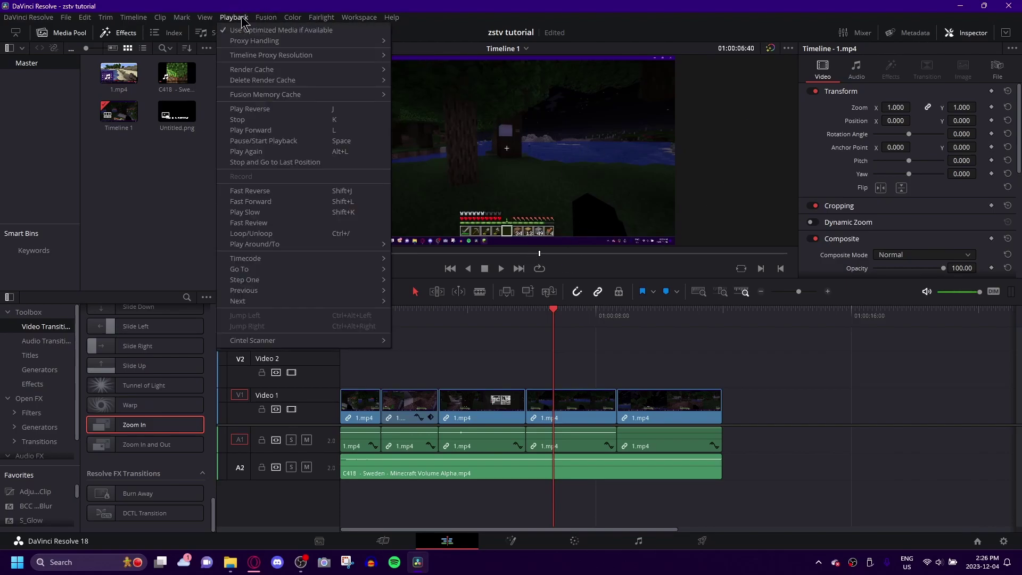
pyautogui.moveTo(296, 54)
pyautogui.click(416, 78)
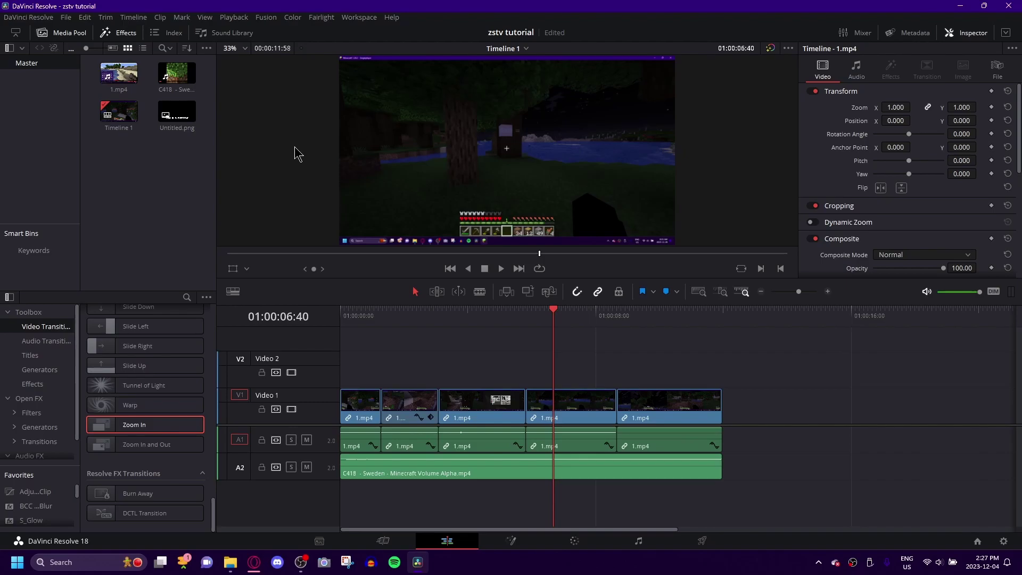
# View the current clip's node graph on the Fusion page and return to the Edit page.
pyautogui.click(529, 538)
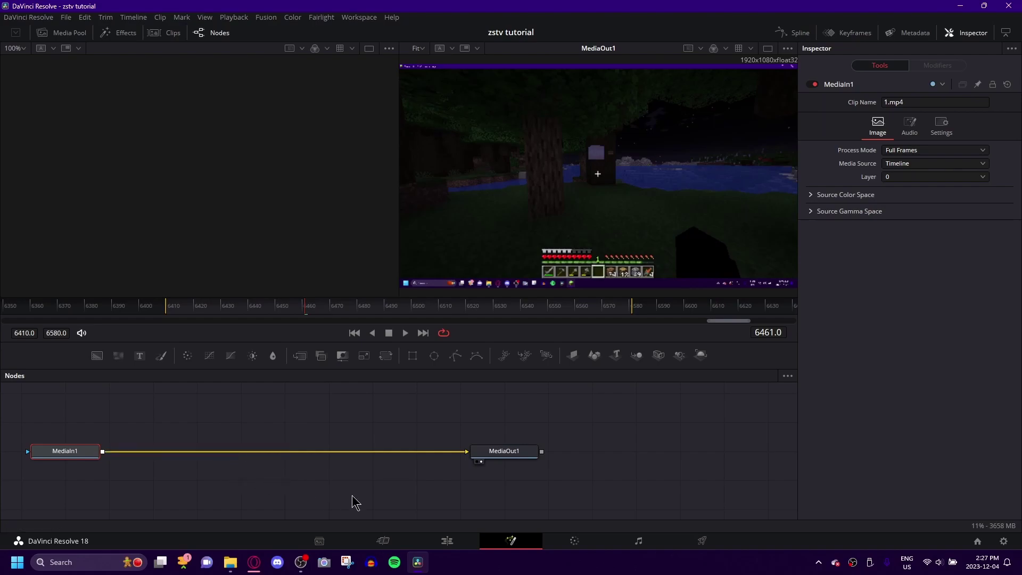
pyautogui.click(449, 542)
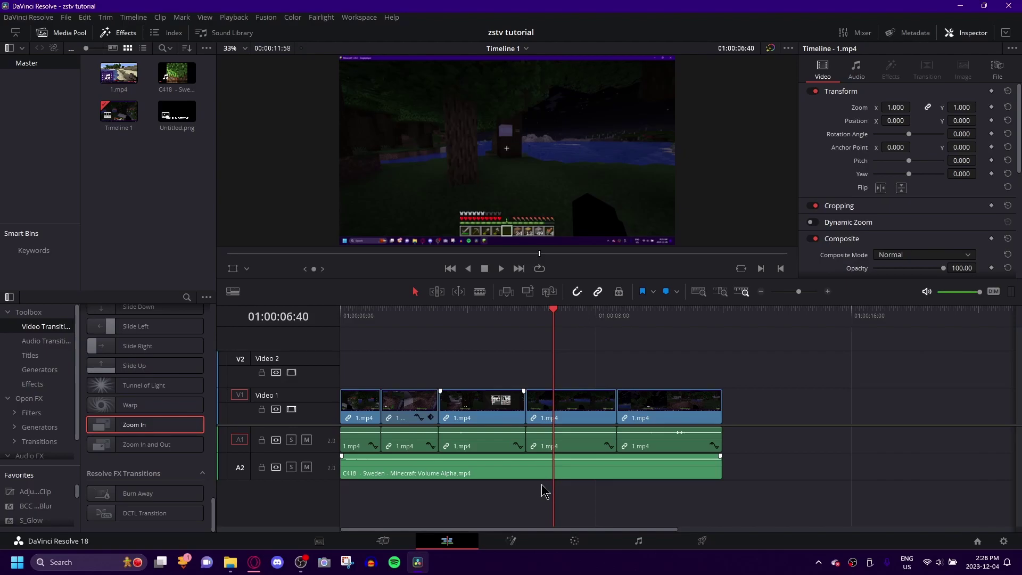
# Set the proxy media resolution to One-Eighth in the project settings and save them.
pyautogui.click(1004, 540)
pyautogui.scroll(-5, 418, 254)
pyautogui.scroll(5, 418, 254)
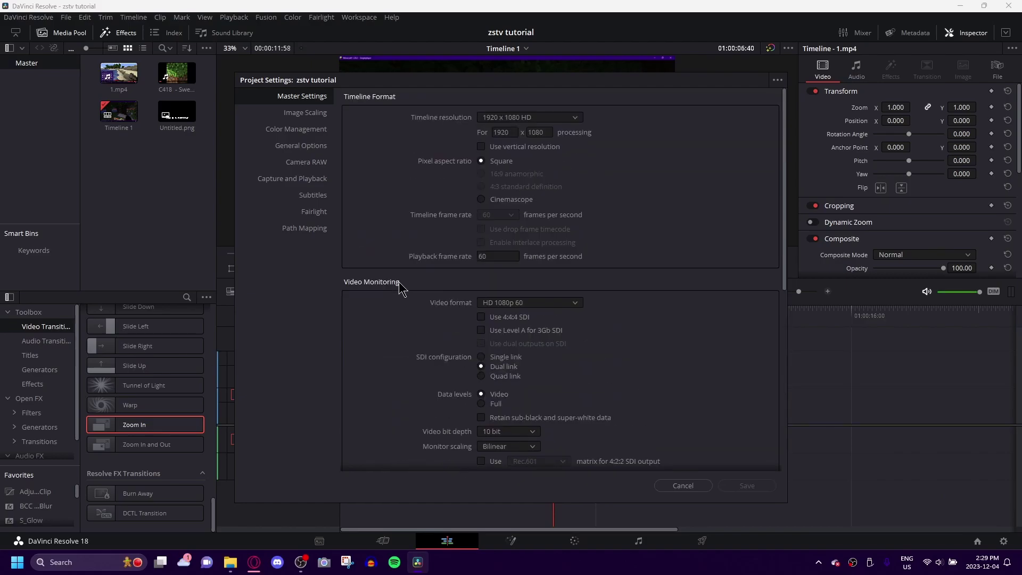
pyautogui.scroll(-5, 435, 182)
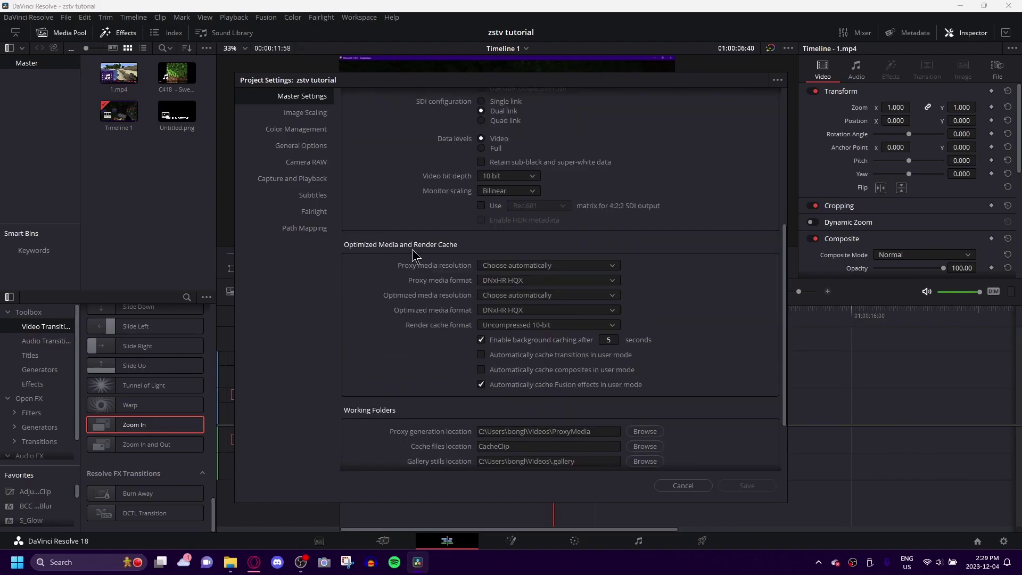
pyautogui.moveTo(479, 80); pyautogui.dragTo(703, 54)
pyautogui.click(737, 243)
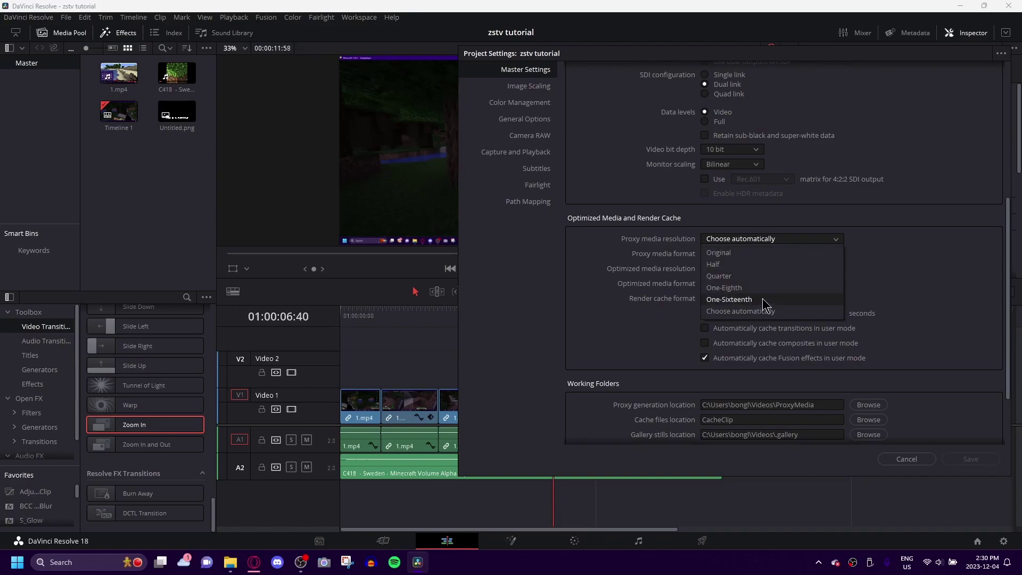
pyautogui.click(757, 296)
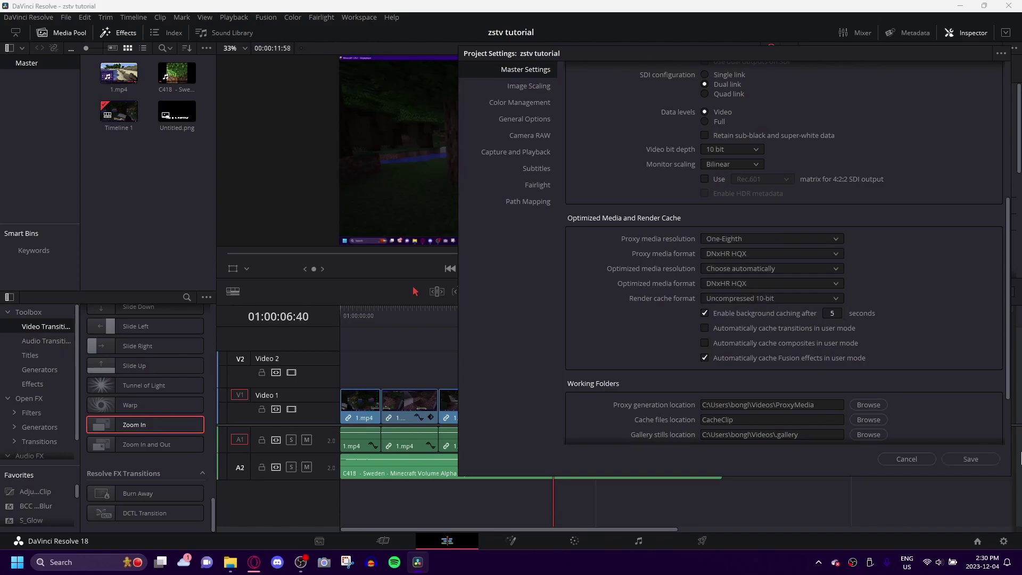
pyautogui.click(993, 461)
# Change the project's proxy media resolution to One-Sixteenth, save, and check the preview at another point on the timeline.
pyautogui.click(1003, 541)
pyautogui.click(530, 267)
pyautogui.click(531, 324)
pyautogui.click(748, 486)
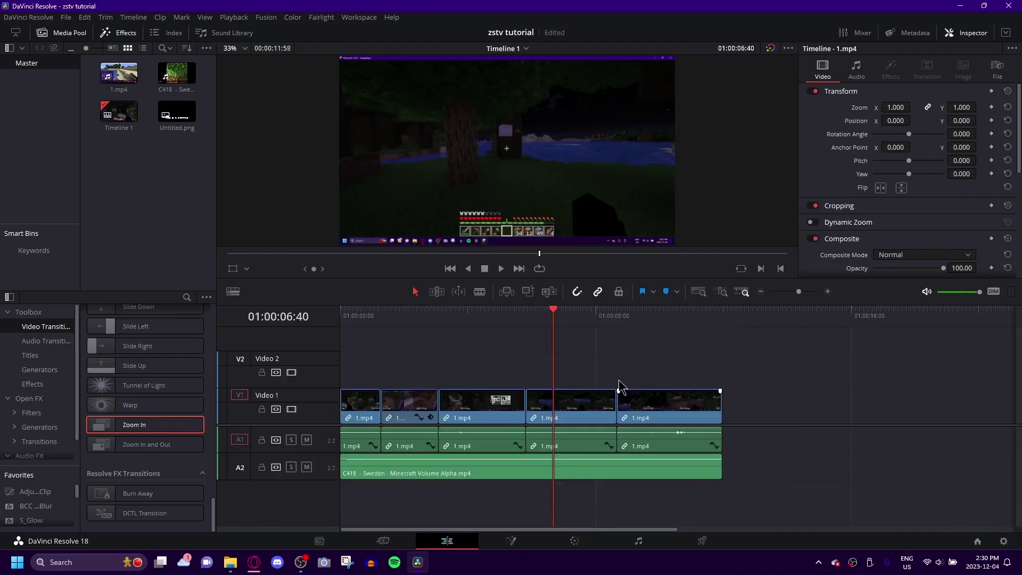
pyautogui.click(426, 314)
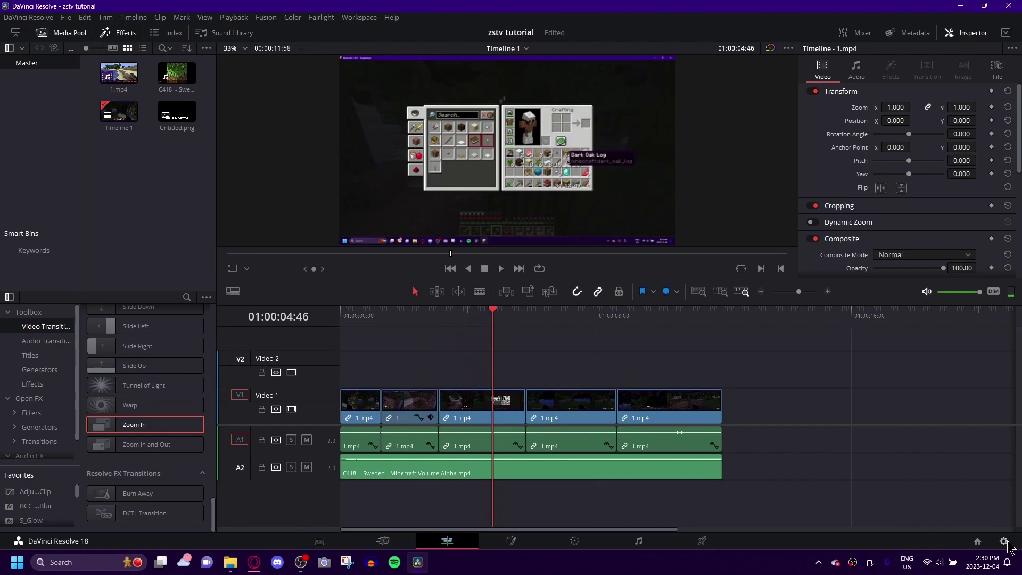
# Set the proxy media resolution to Original in the project settings and save them.
pyautogui.click(1003, 541)
pyautogui.click(517, 266)
pyautogui.click(514, 274)
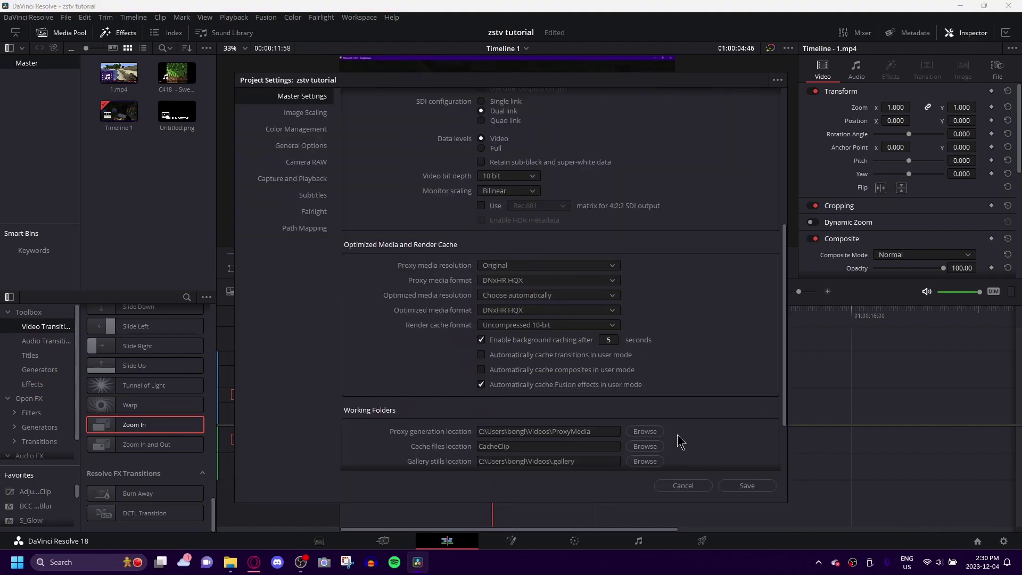
pyautogui.click(748, 486)
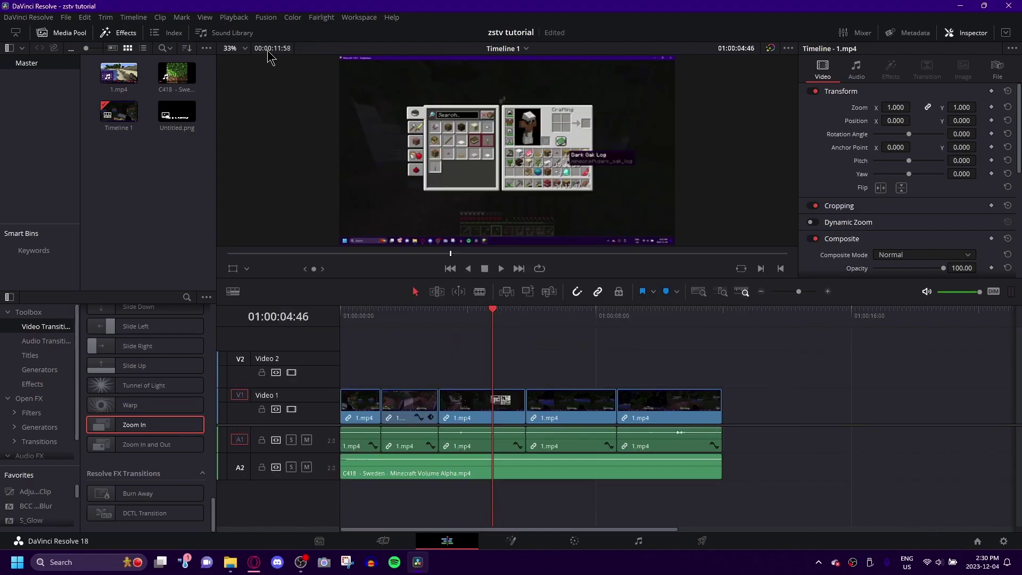
# Set the timeline proxy resolution to Half.
pyautogui.click(234, 17)
pyautogui.moveTo(269, 56)
pyautogui.click(429, 63)
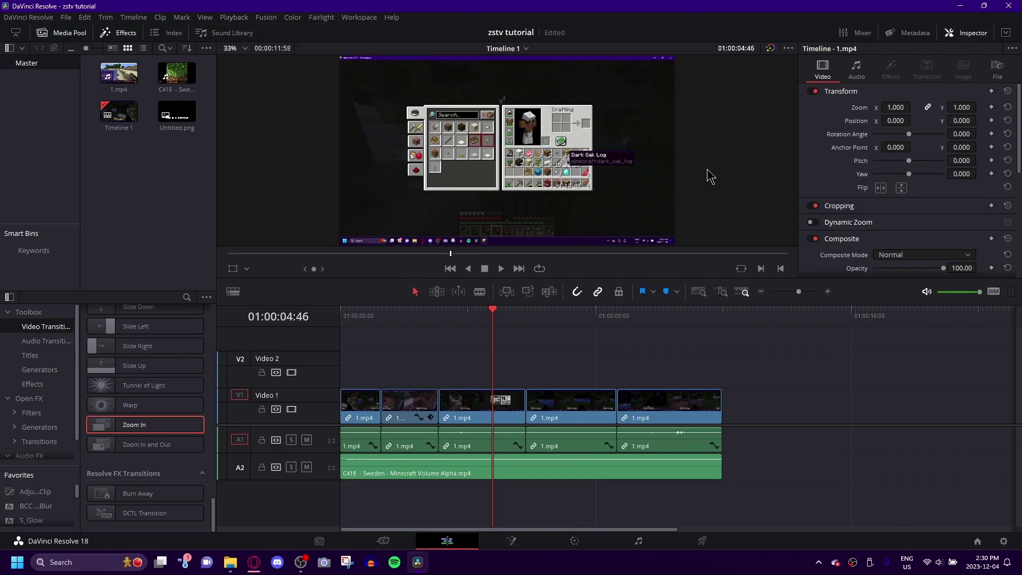